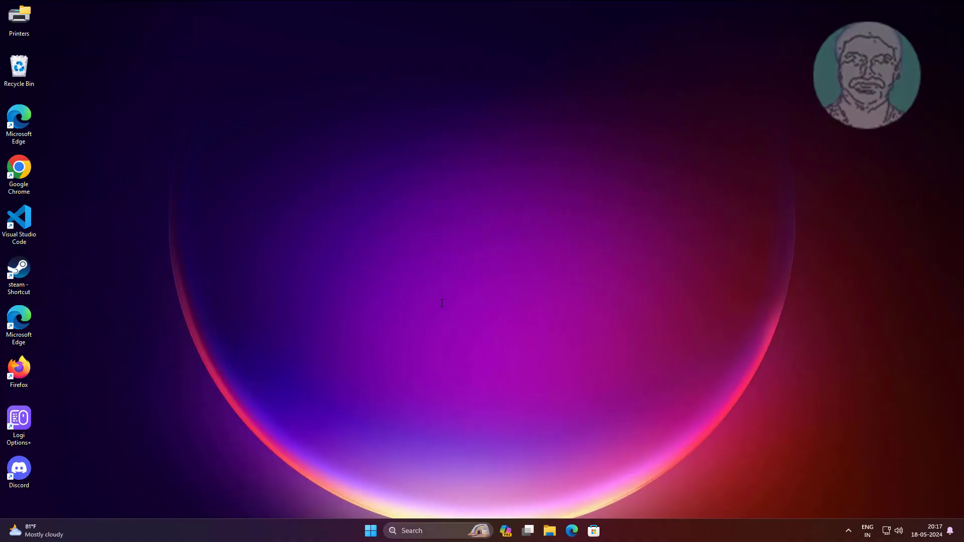
Search for 'control panel' and open Control Panel to All Control Panel Items.
{"action": "left_click", "coordinate": [420, 527]}
{"action": "type", "text": "co"}
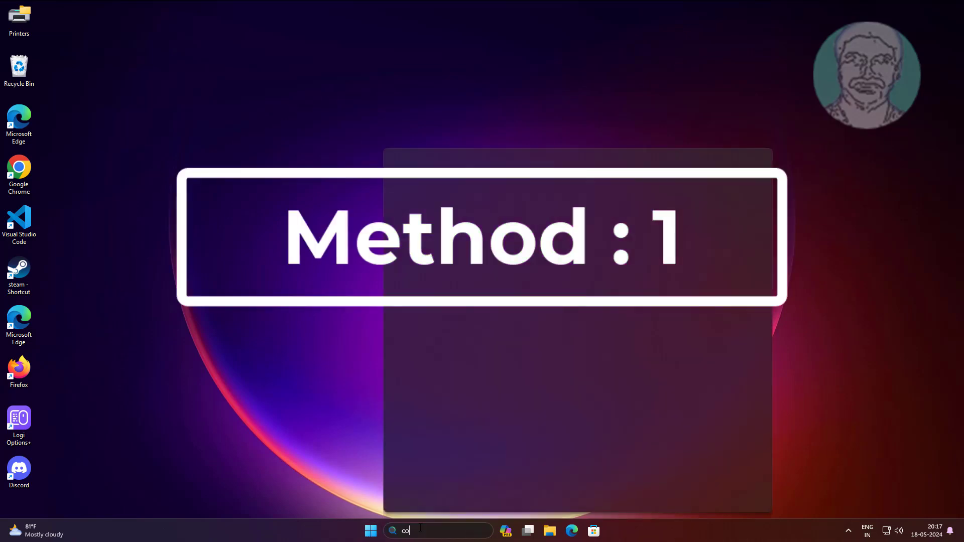
{"action": "type", "text": "ntrol p"}
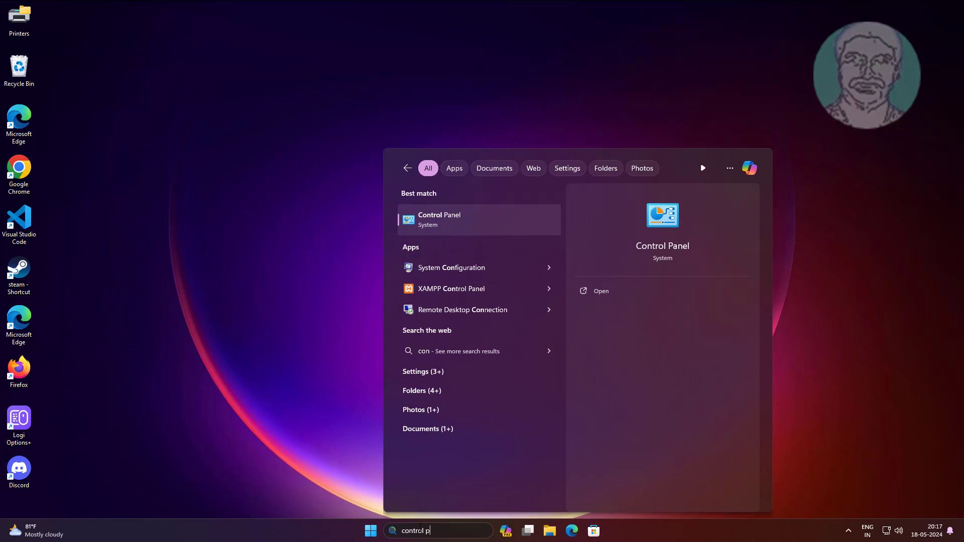
{"action": "type", "text": "anel"}
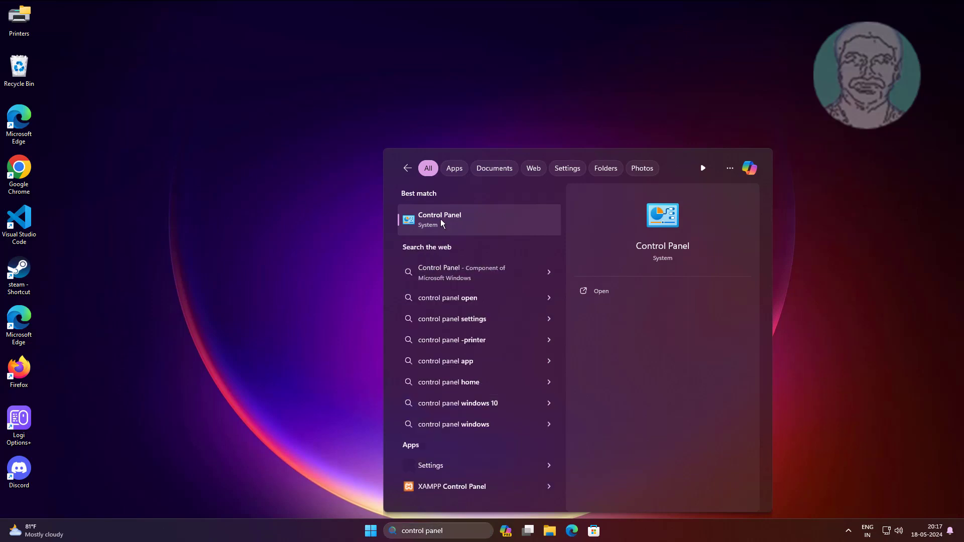
{"action": "left_click", "coordinate": [441, 220]}
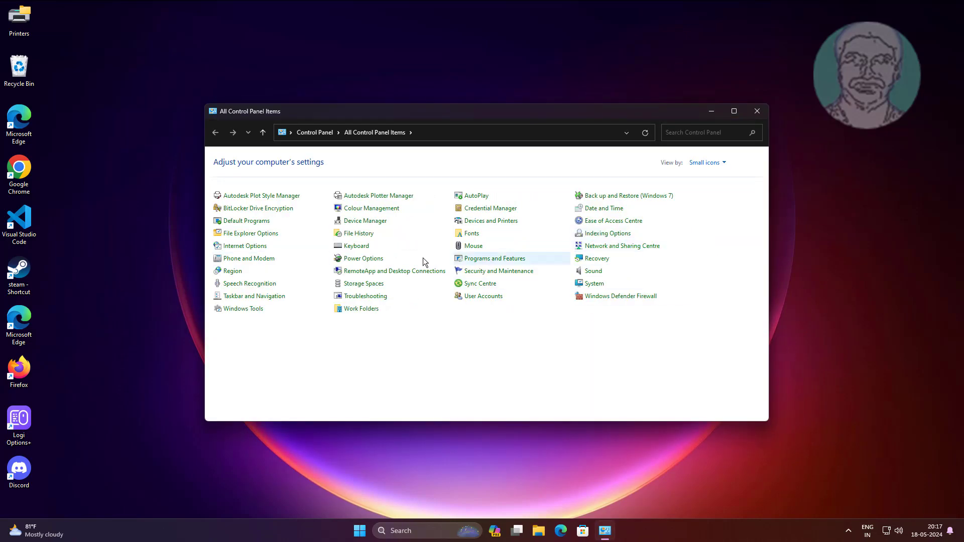
In Programs and Features, choose Change on Microsoft Visual C++ 2015-2022 Redistributable (x64).
{"action": "left_click", "coordinate": [486, 283]}
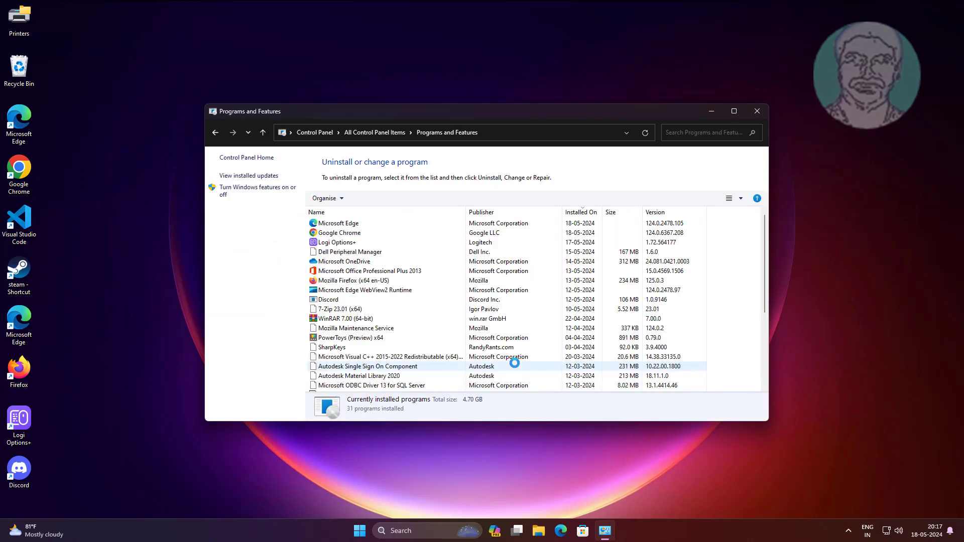
{"action": "left_click", "coordinate": [440, 358]}
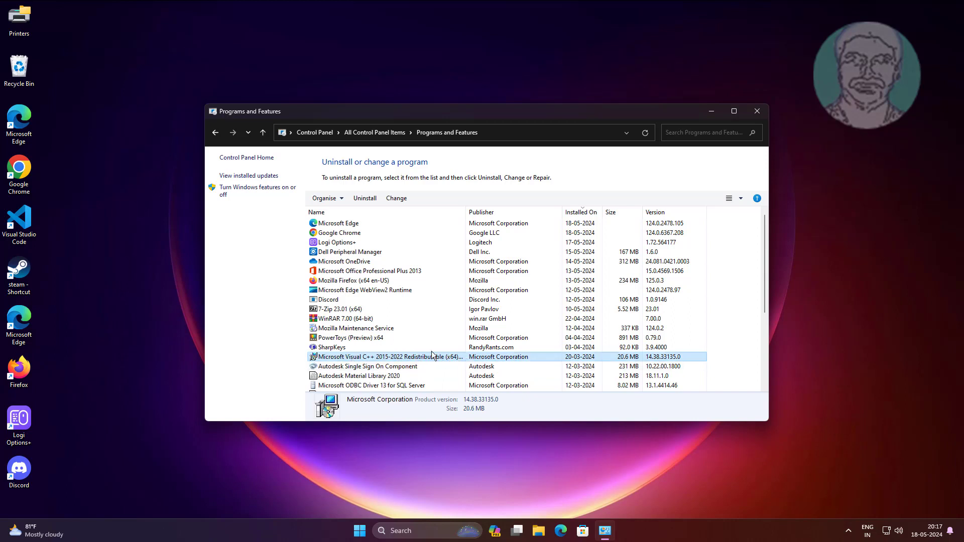
{"action": "left_click", "coordinate": [392, 197]}
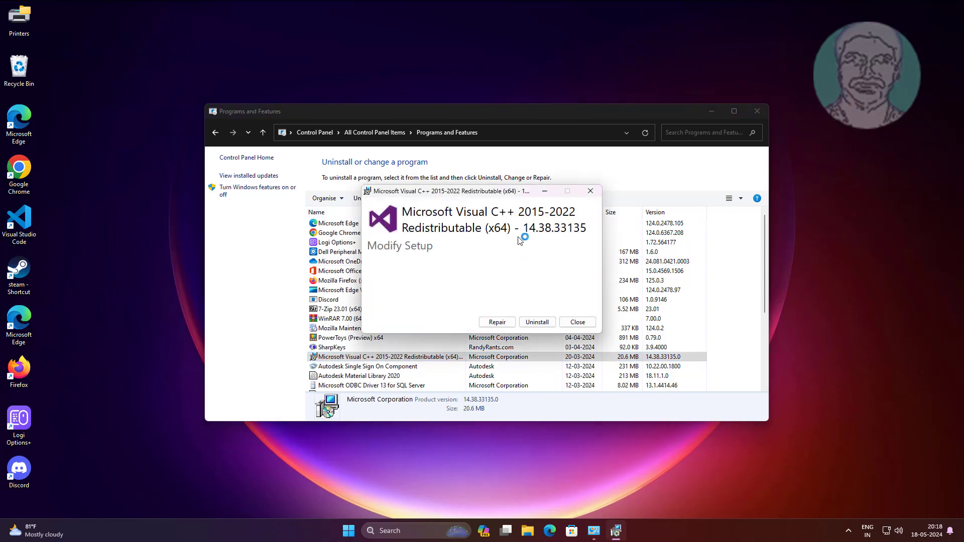
Repair the Visual C++ 2015-2022 x64 redistributable, then restart Windows once setup succeeds.
{"action": "left_click", "coordinate": [499, 323]}
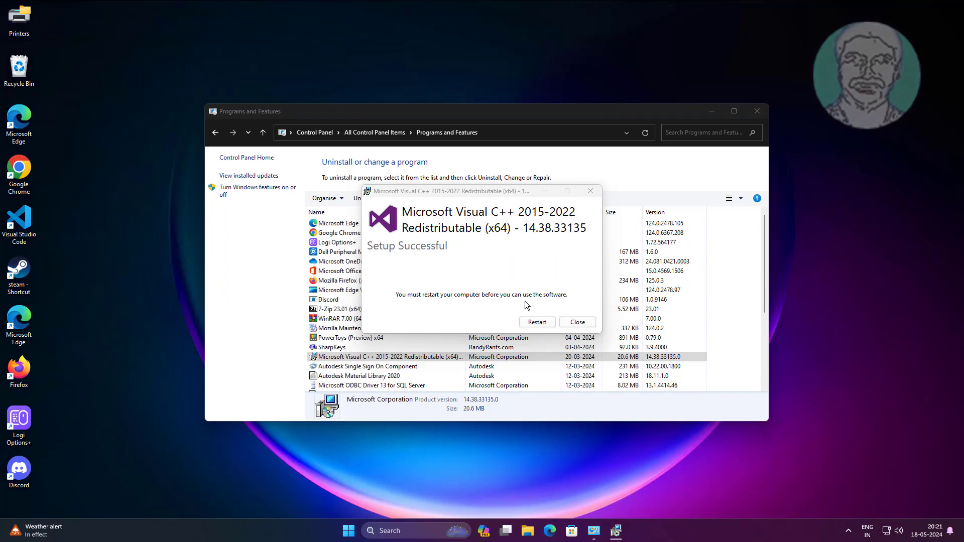
{"action": "left_click", "coordinate": [528, 319]}
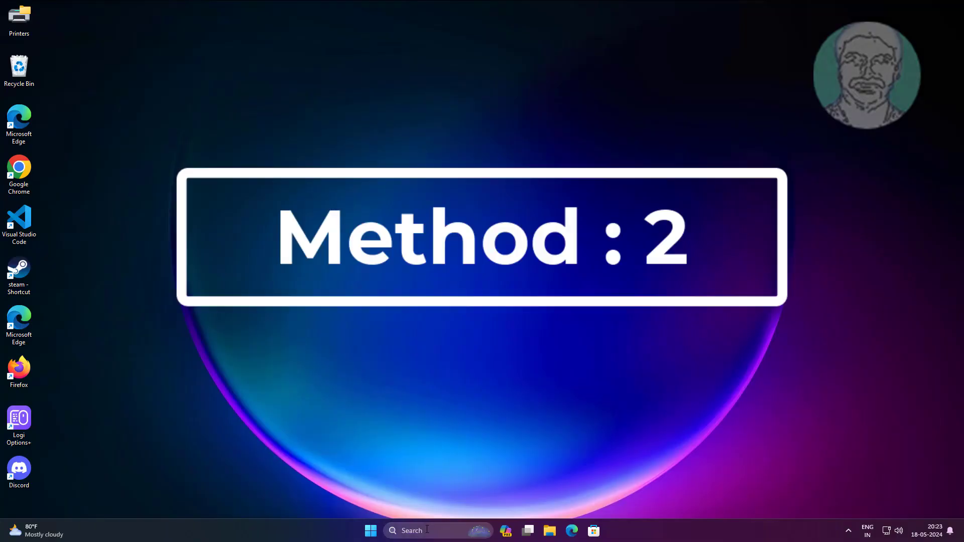
Search for 'services' and open the Services console.
{"action": "left_click", "coordinate": [427, 530]}
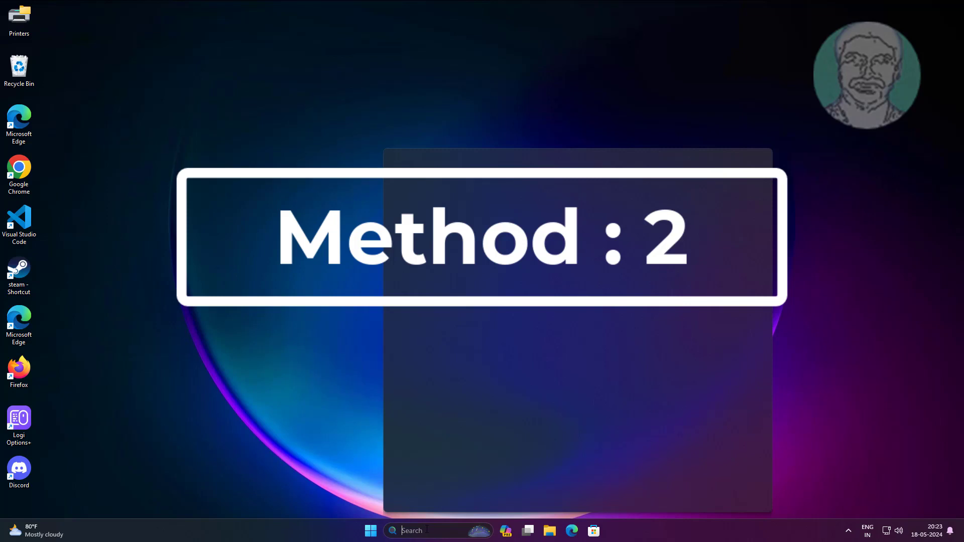
{"action": "type", "text": "services"}
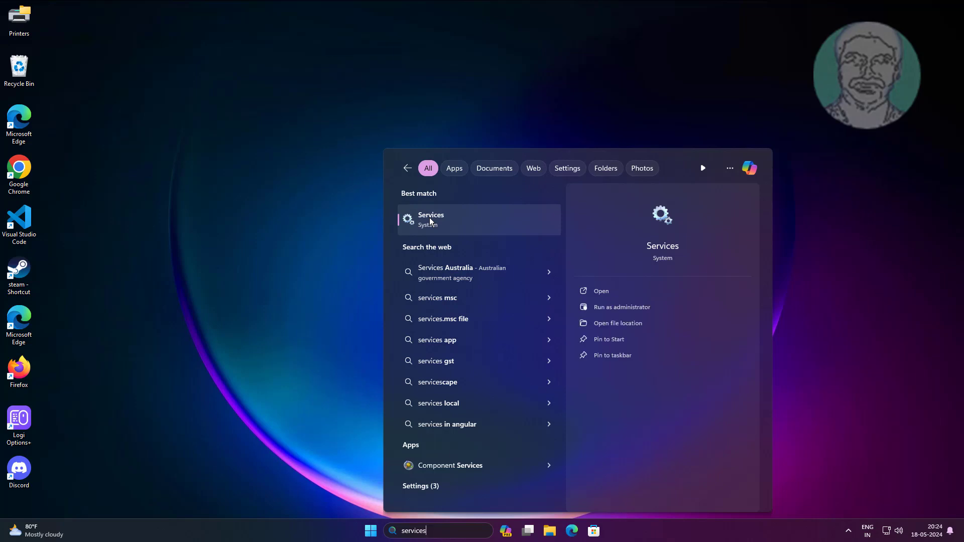
{"action": "left_click", "coordinate": [430, 220]}
Start the Windows Installer service from its properties, then close the Services console.
{"action": "left_click", "coordinate": [220, 231]}
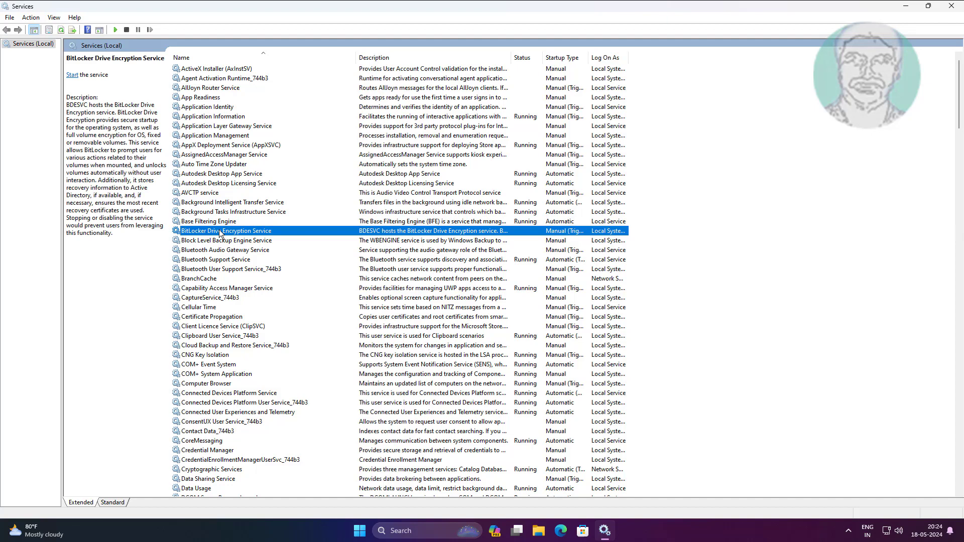
{"action": "key", "text": "w"}
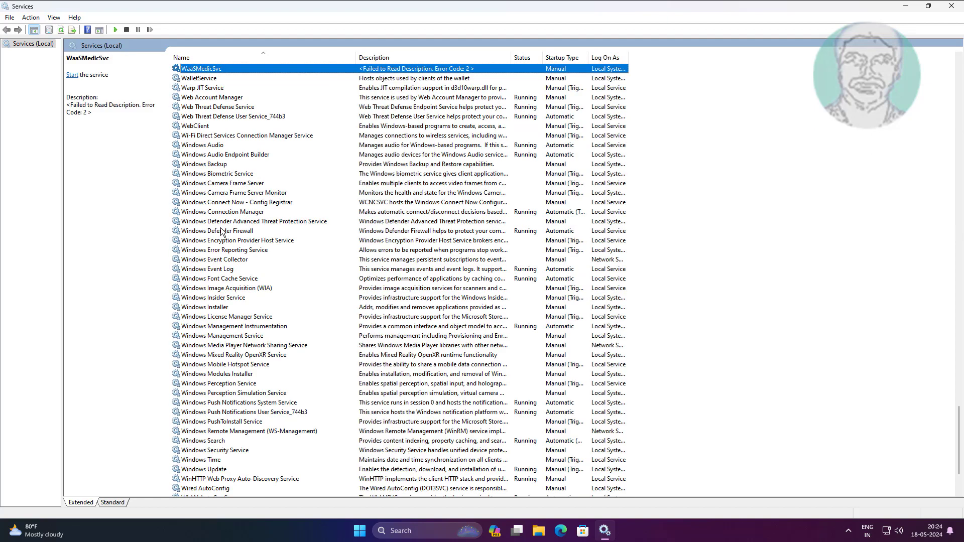
{"action": "left_click", "coordinate": [228, 308]}
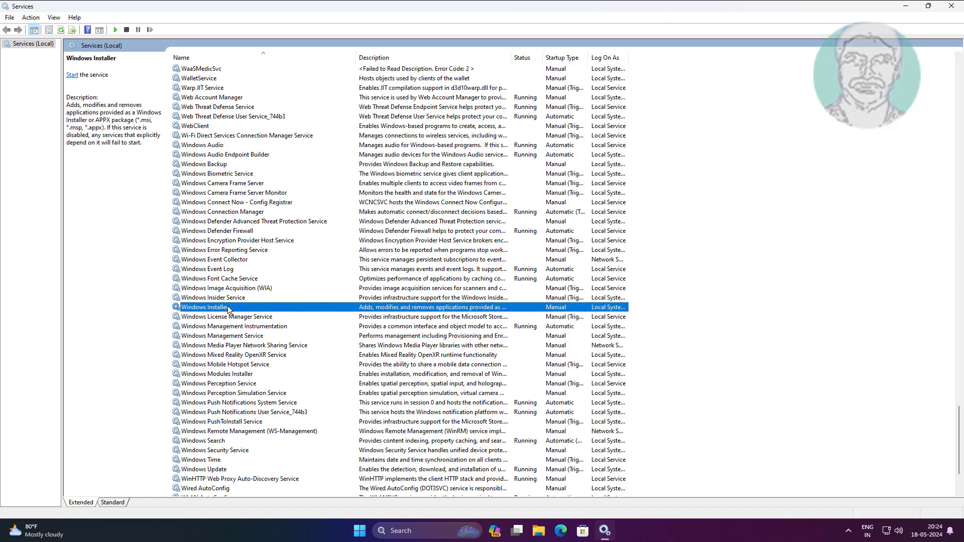
{"action": "key", "text": "Return"}
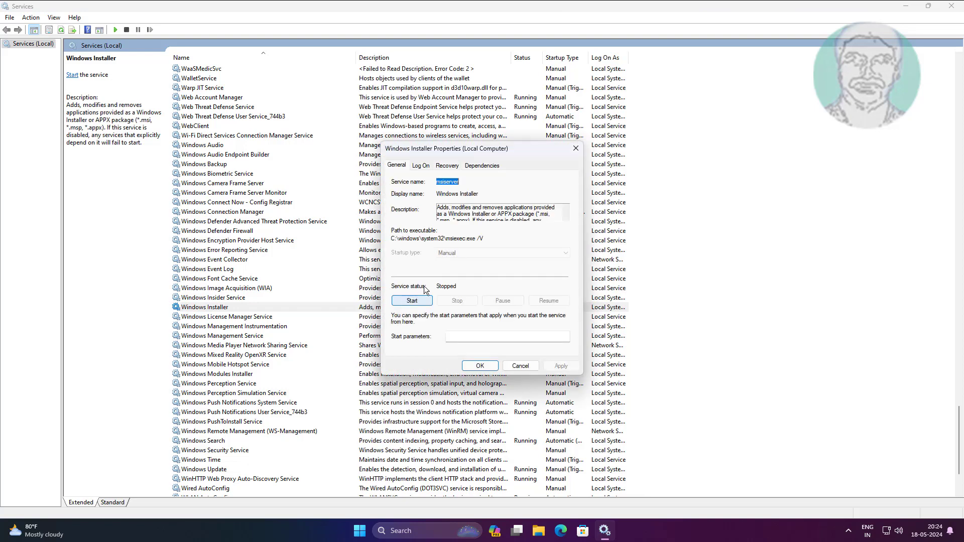
{"action": "left_click", "coordinate": [416, 305]}
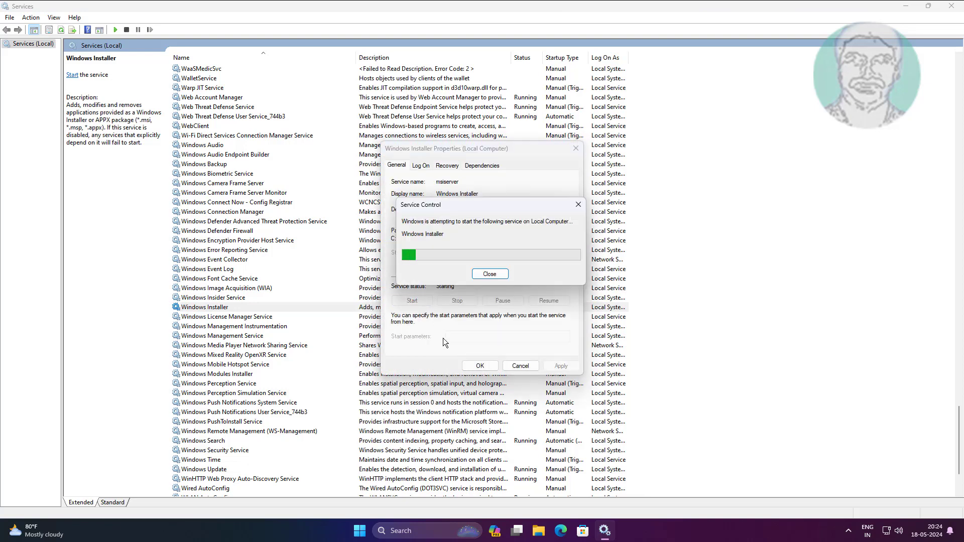
{"action": "left_click", "coordinate": [473, 367]}
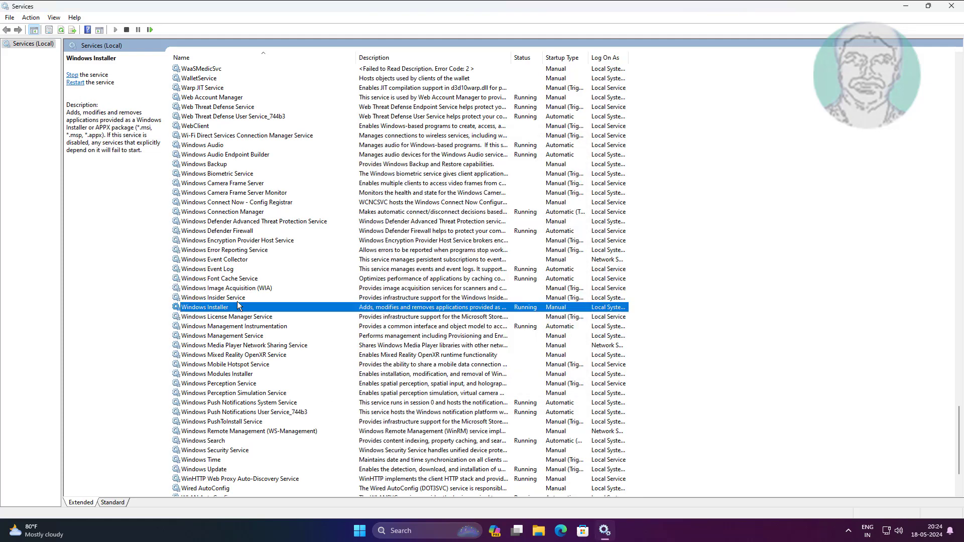
{"action": "left_click", "coordinate": [952, 7]}
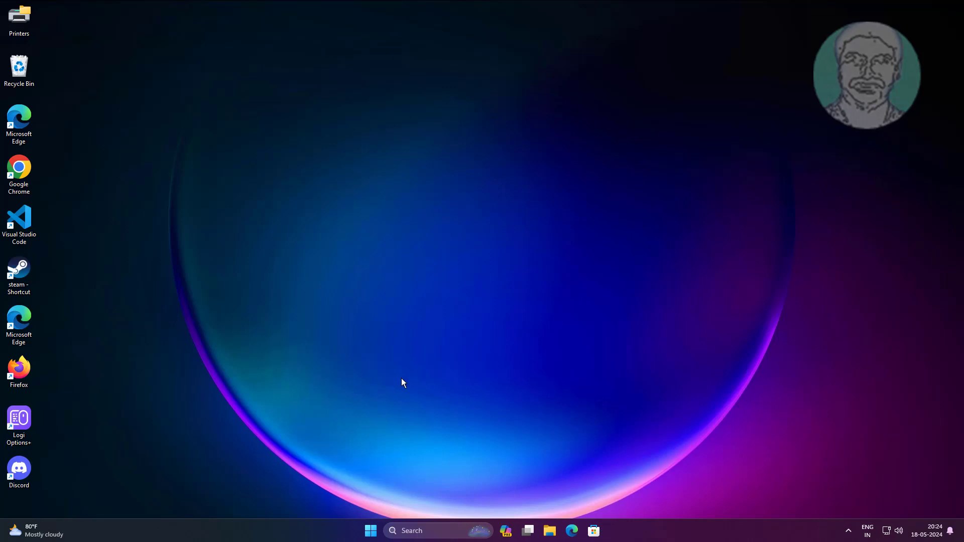
Find User Account Control settings via 'uac' and set the slider to Never notify.
{"action": "left_click", "coordinate": [416, 530]}
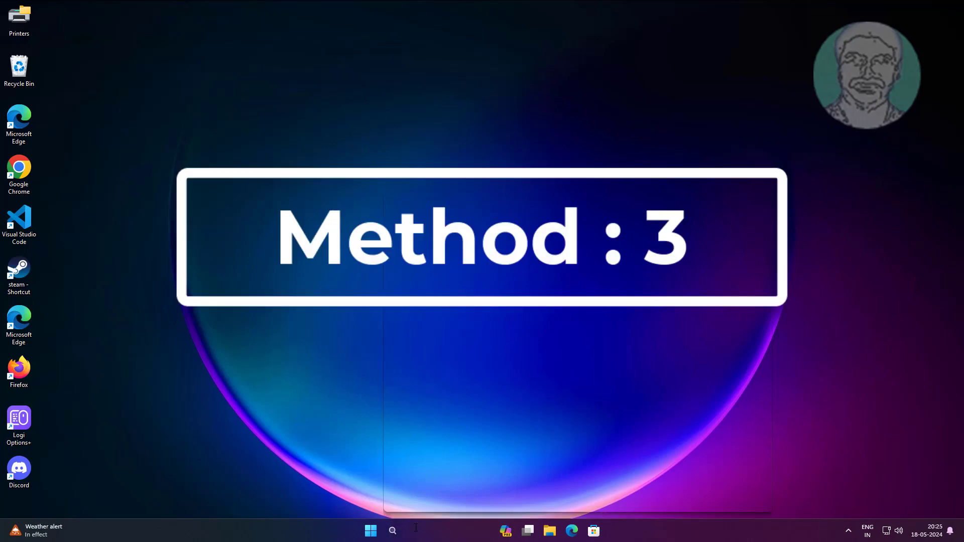
{"action": "type", "text": "u"}
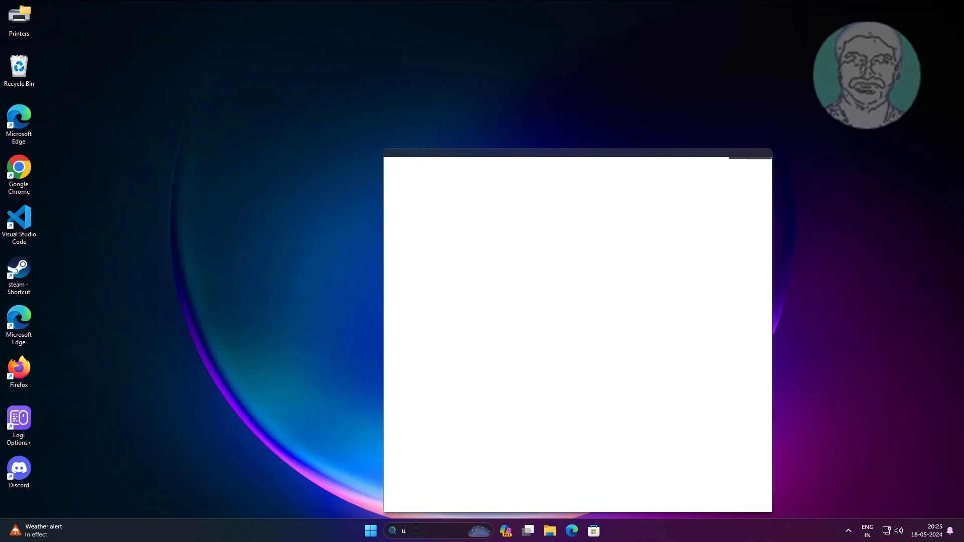
{"action": "type", "text": "ac"}
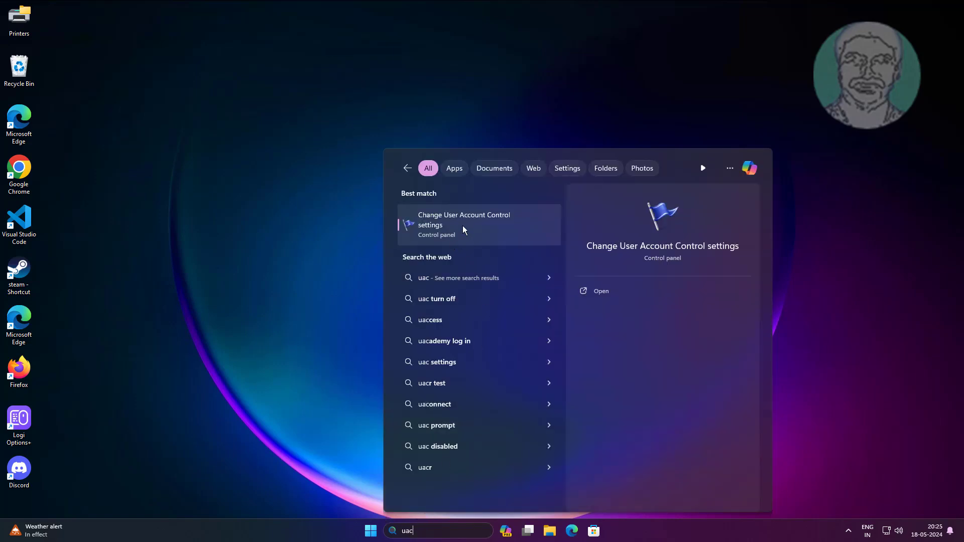
{"action": "left_click", "coordinate": [463, 226]}
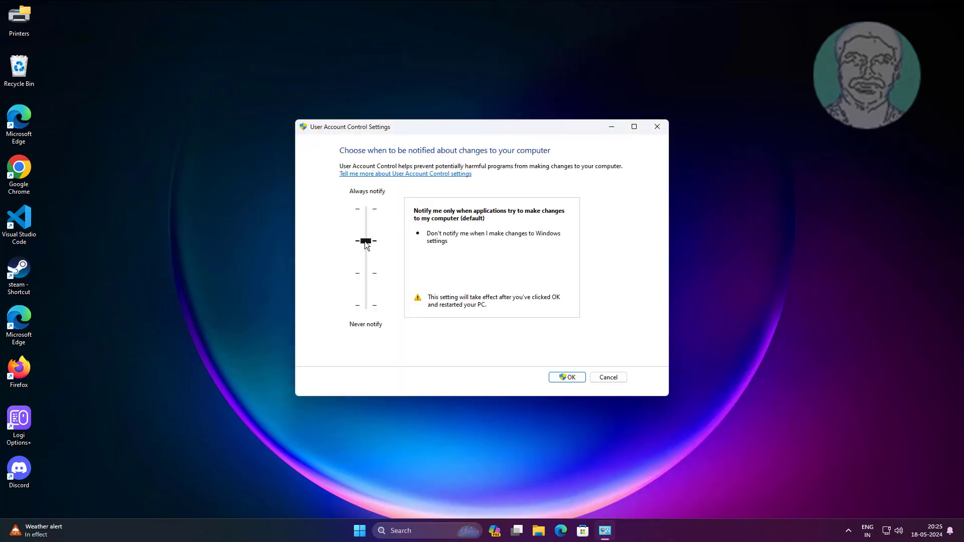
{"action": "left_click_drag", "start_coordinate": [366, 243], "coordinate": [373, 312]}
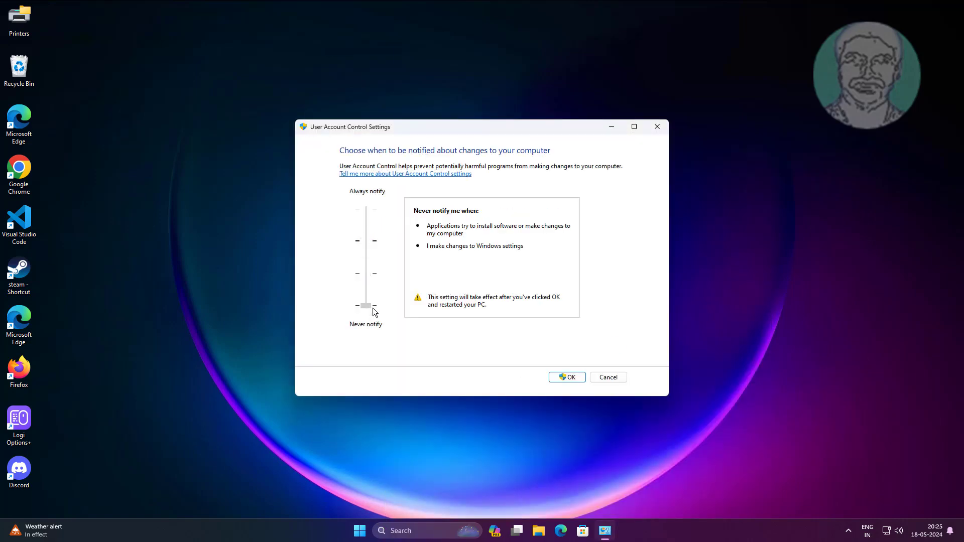
{"action": "left_click", "coordinate": [567, 377]}
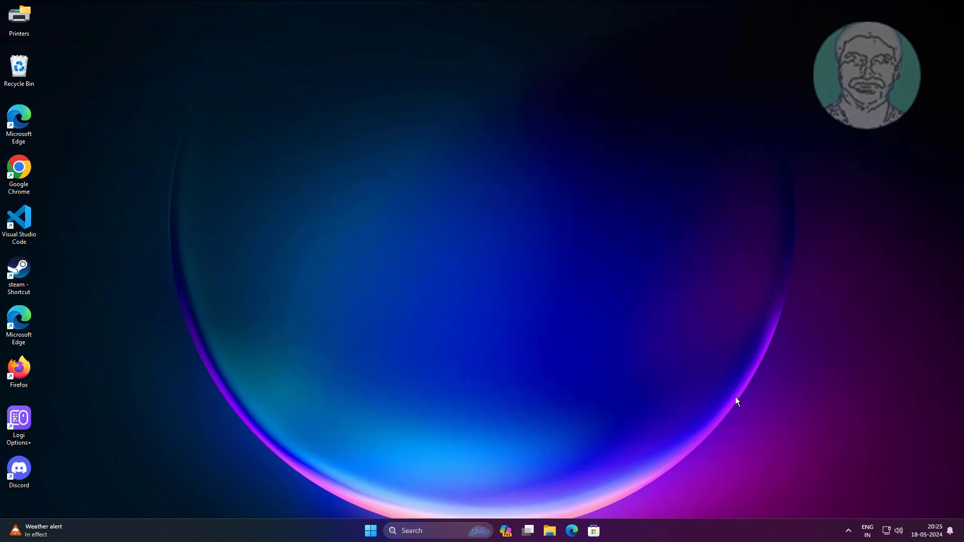
Open Settings and go to Privacy & security > Windows Security.
{"action": "left_click", "coordinate": [372, 531]}
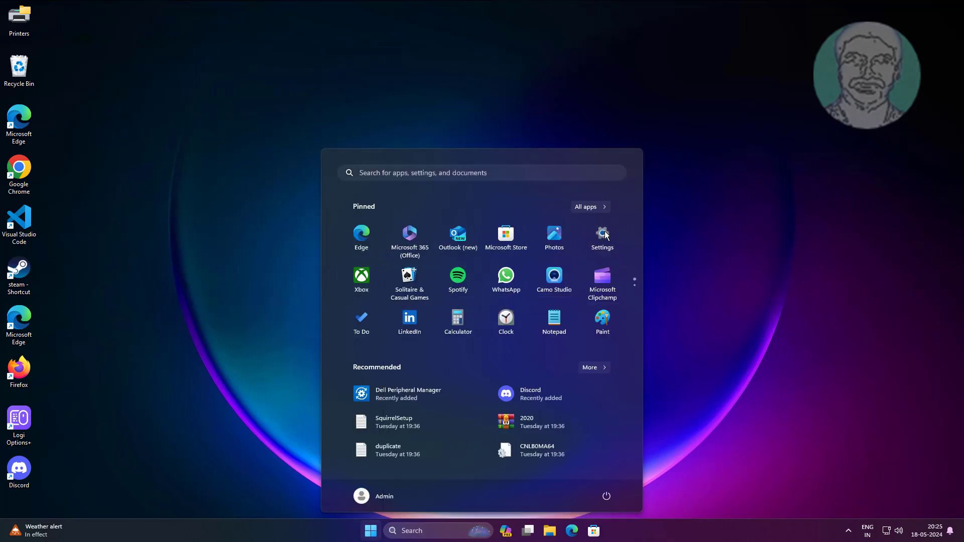
{"action": "left_click", "coordinate": [605, 234]}
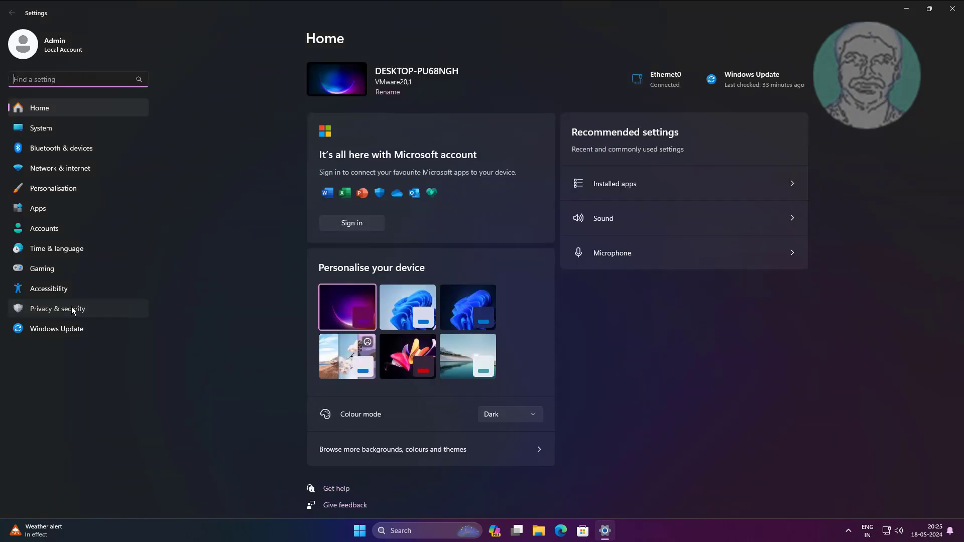
{"action": "left_click", "coordinate": [73, 310]}
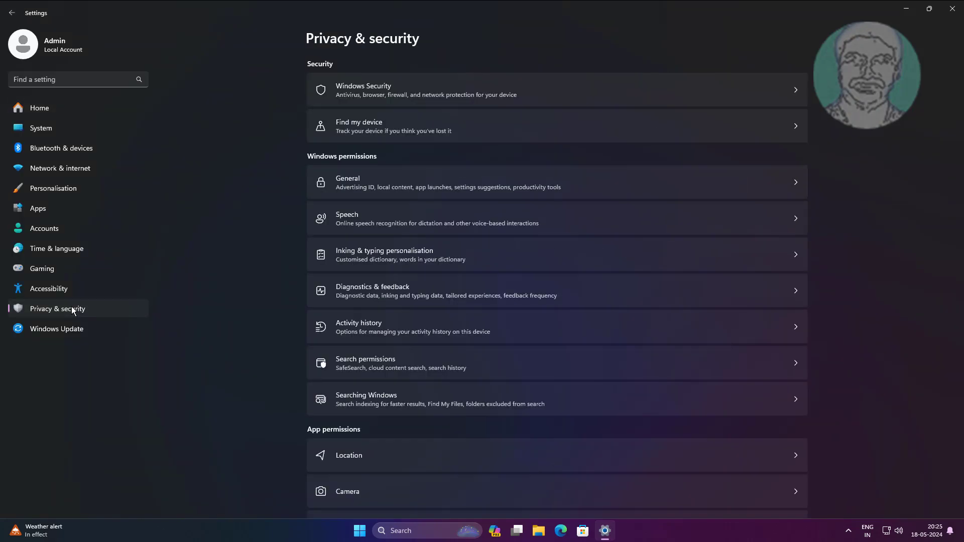
{"action": "left_click", "coordinate": [391, 86]}
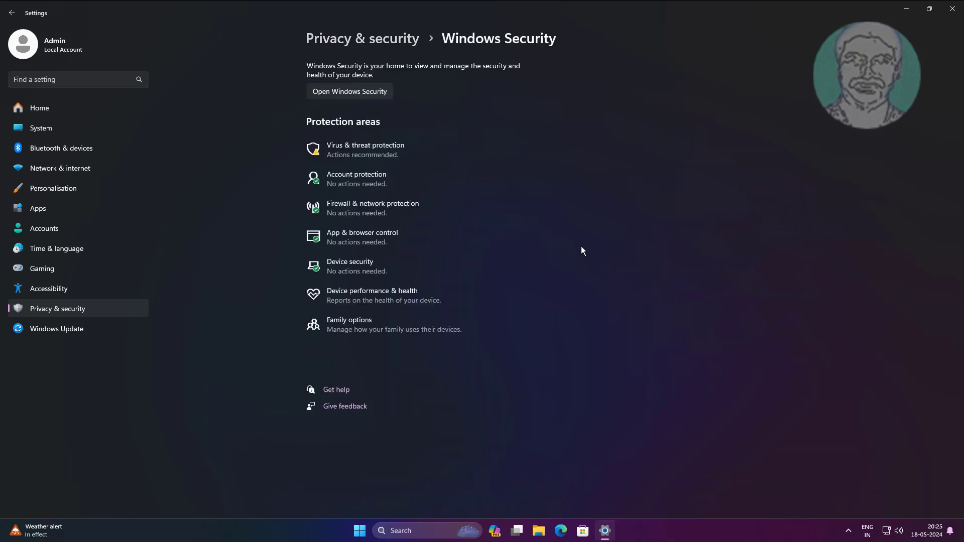
Turn off Real-time, Cloud-delivered protection and Automatic sample submission, dismissing the virus protection notification.
{"action": "left_click", "coordinate": [341, 146]}
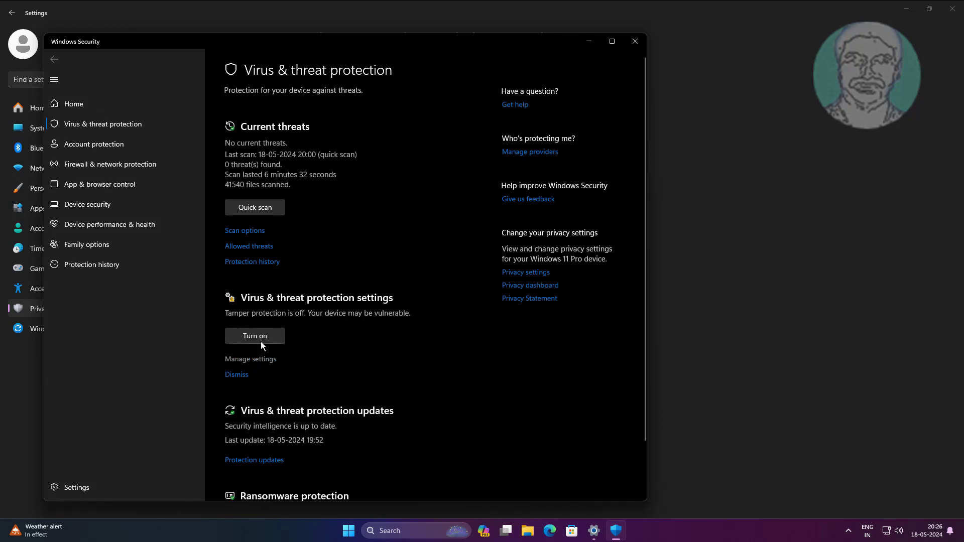
{"action": "left_click", "coordinate": [260, 360]}
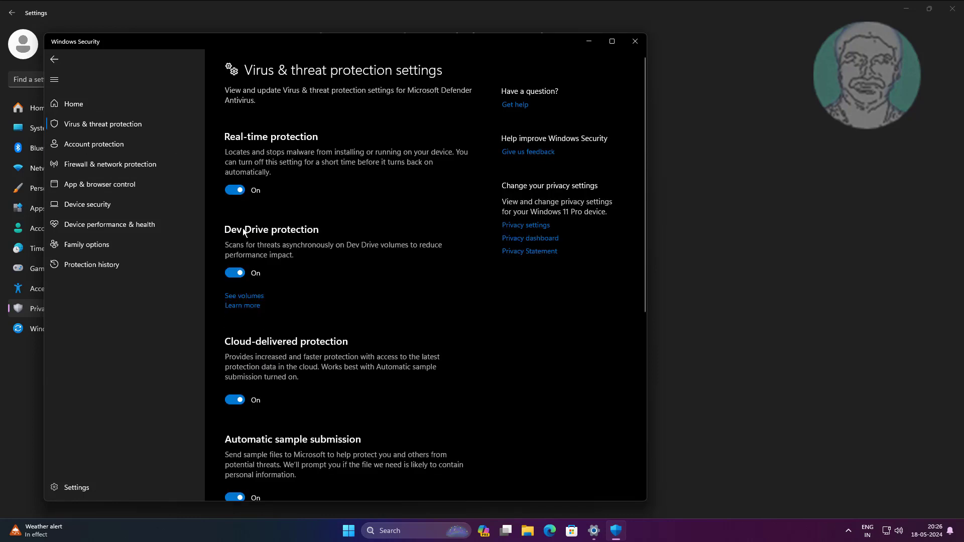
{"action": "left_click", "coordinate": [229, 193]}
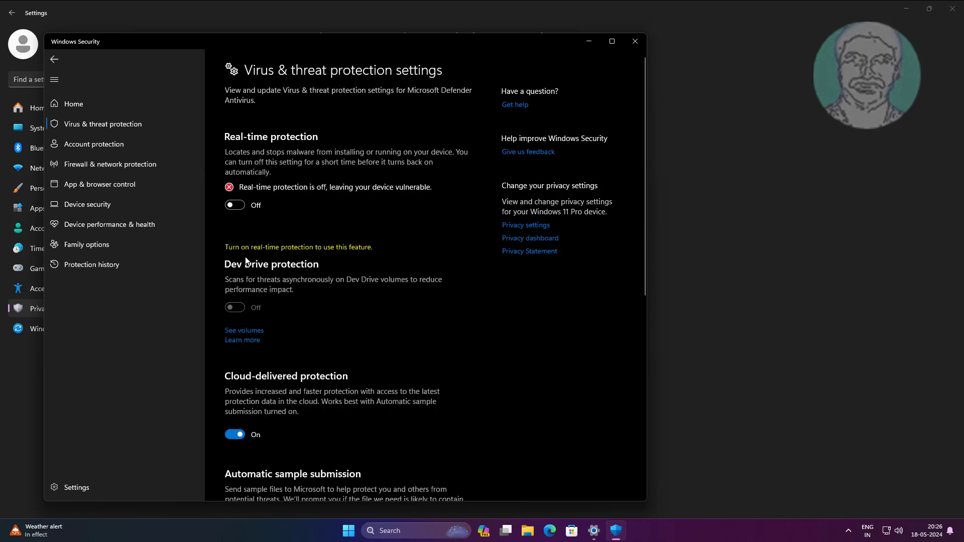
{"action": "left_click", "coordinate": [236, 435]}
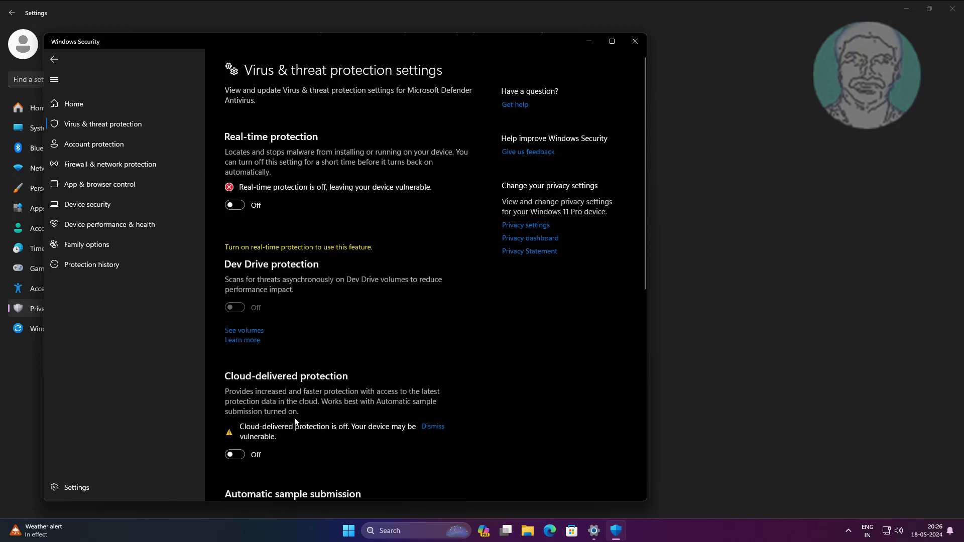
{"action": "scroll", "coordinate": [295, 421], "scroll_direction": "down", "scroll_amount": 5}
{"action": "left_click", "coordinate": [232, 284]}
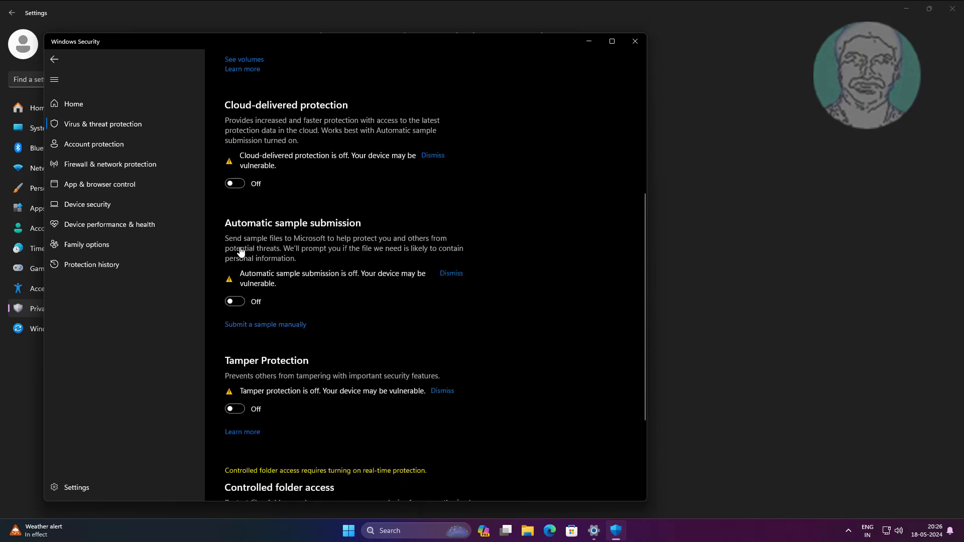
{"action": "scroll", "coordinate": [330, 315], "scroll_direction": "up", "scroll_amount": 3}
{"action": "scroll", "coordinate": [329, 311], "scroll_direction": "up", "scroll_amount": 2}
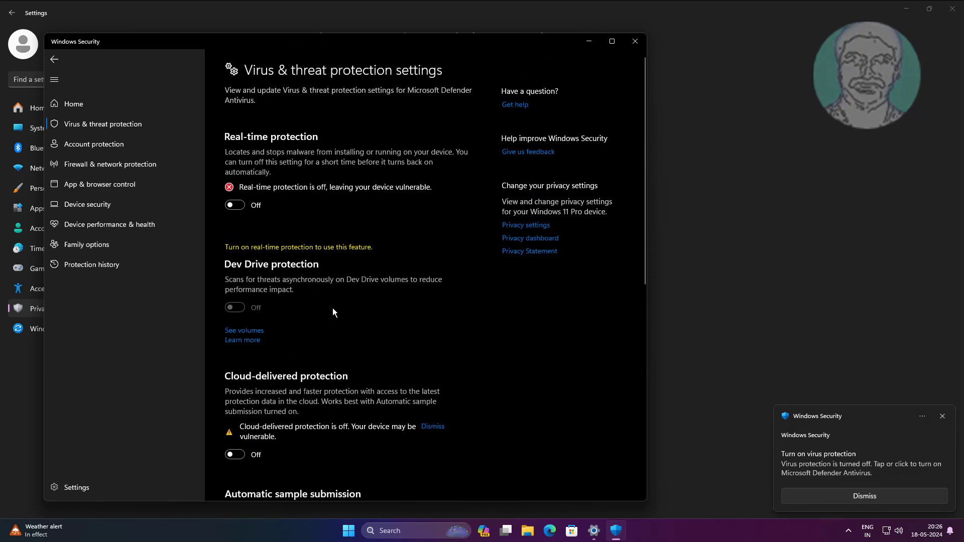
{"action": "left_click", "coordinate": [943, 415]}
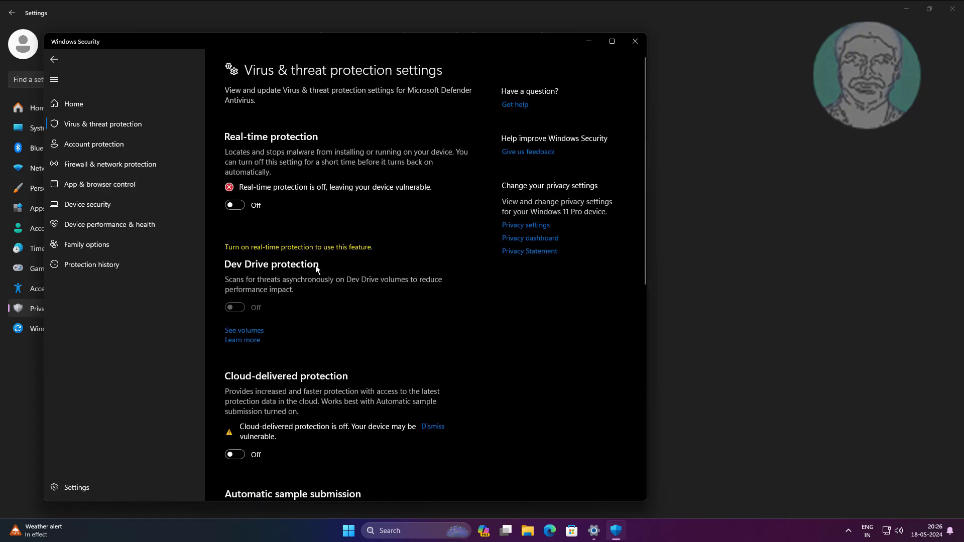
{"action": "scroll", "coordinate": [313, 325], "scroll_direction": "down", "scroll_amount": 10}
{"action": "scroll", "coordinate": [313, 325], "scroll_direction": "up", "scroll_amount": 10}
Close the Windows Security window and the Settings window.
{"action": "left_click", "coordinate": [634, 45]}
{"action": "left_click", "coordinate": [949, 12]}
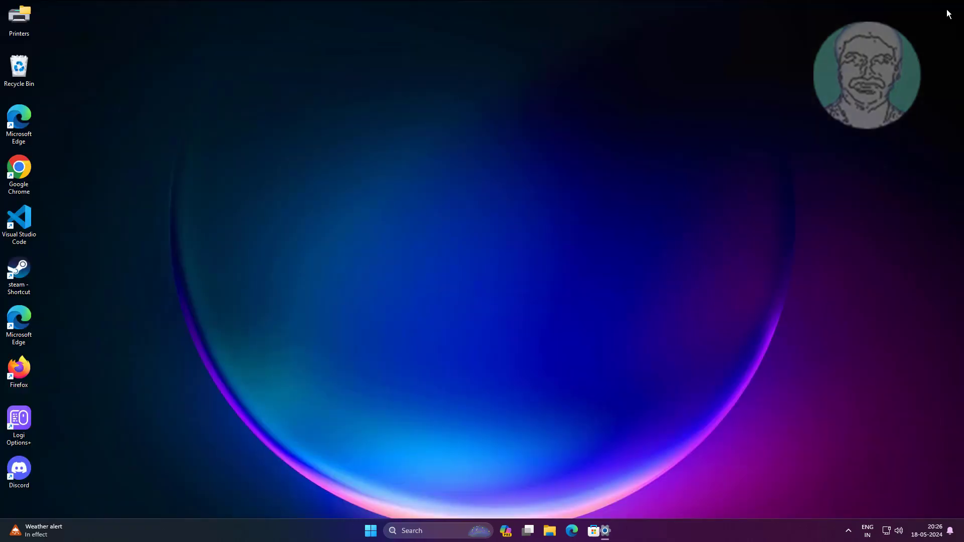